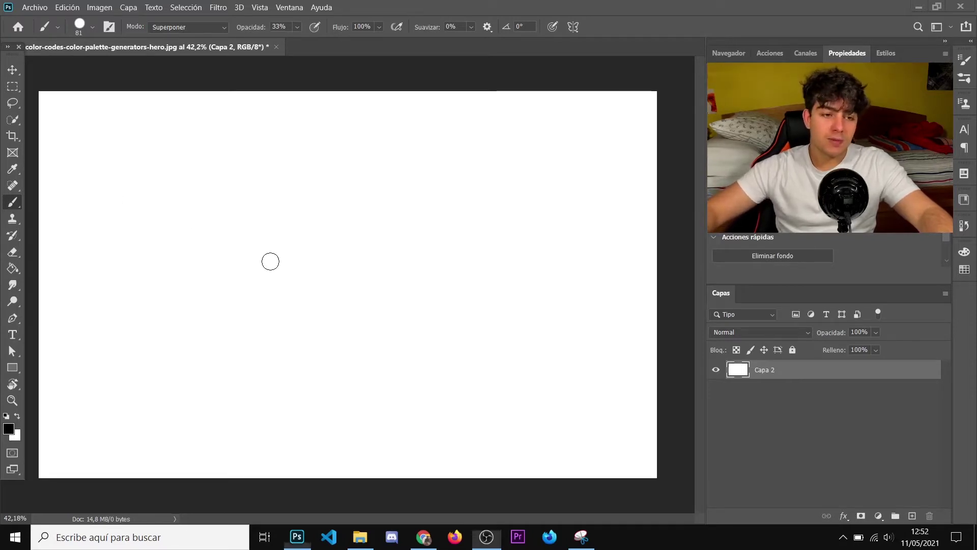
# - Select the regular Brush tool (Pincel) and set Normal mode at 100% opacity
pyautogui.scroll(-3, 270, 261)
pyautogui.scroll(2, 271, 261)
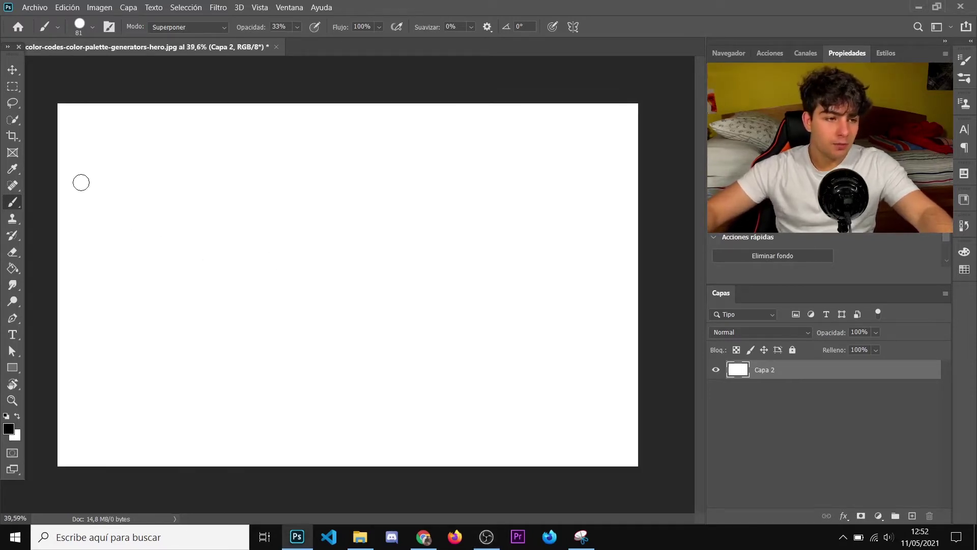
pyautogui.rightClick(8, 200)
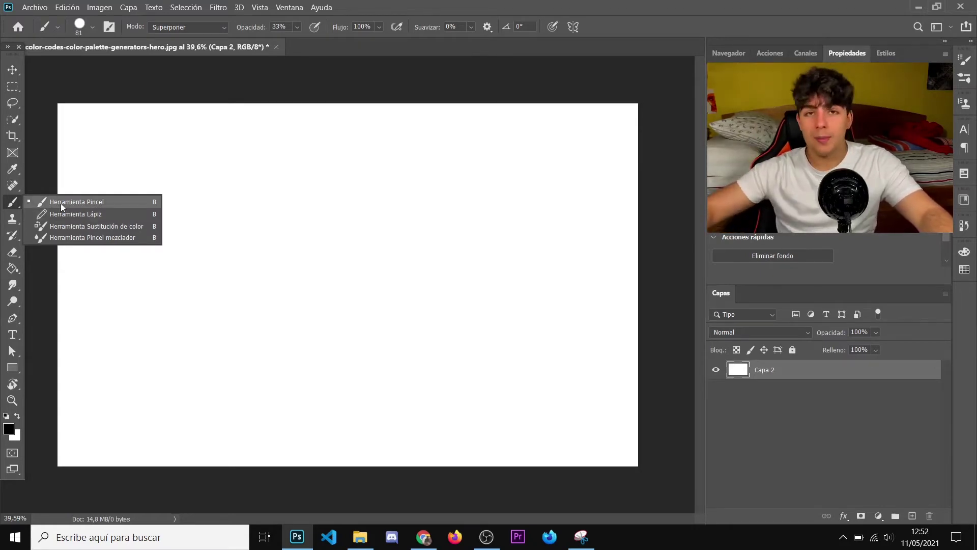
pyautogui.click(66, 202)
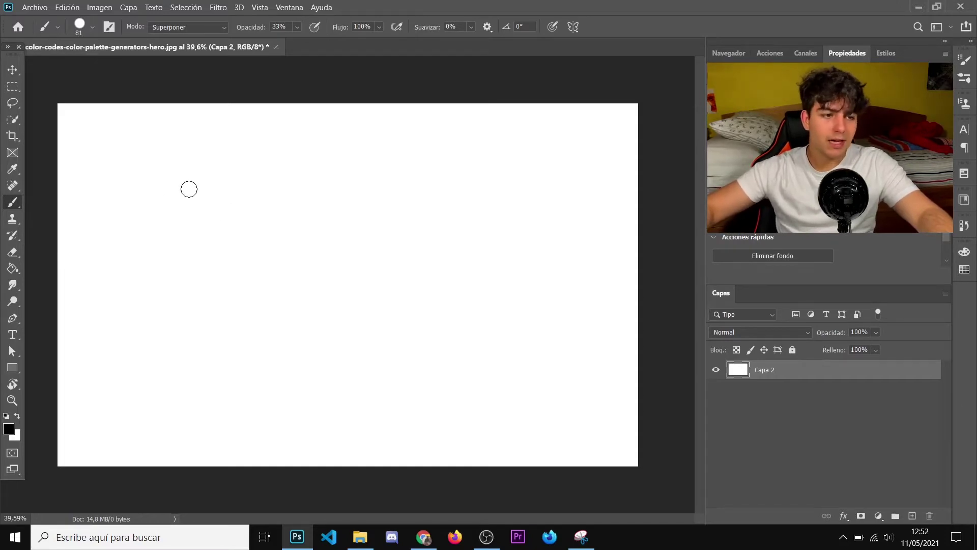
pyautogui.click(193, 29)
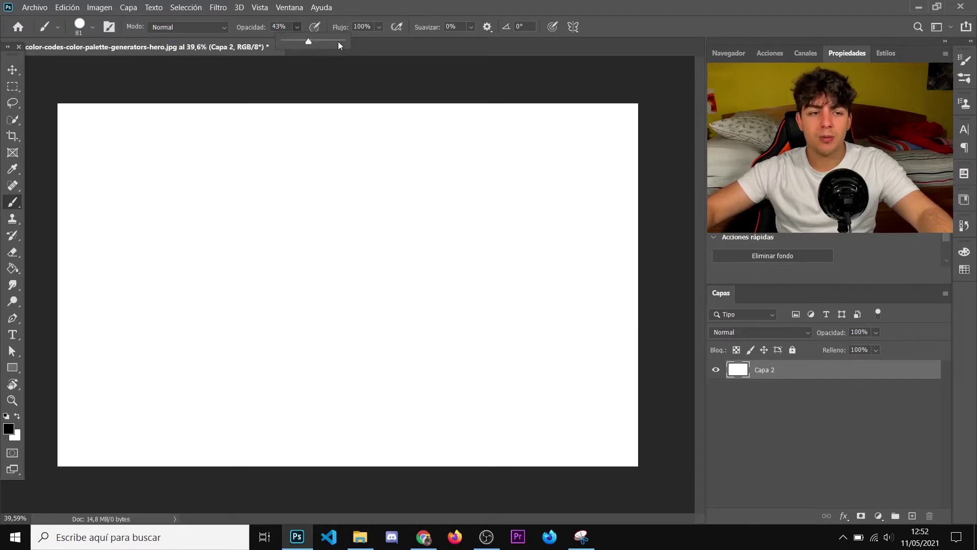
pyautogui.moveTo(338, 41); pyautogui.dragTo(393, 38)
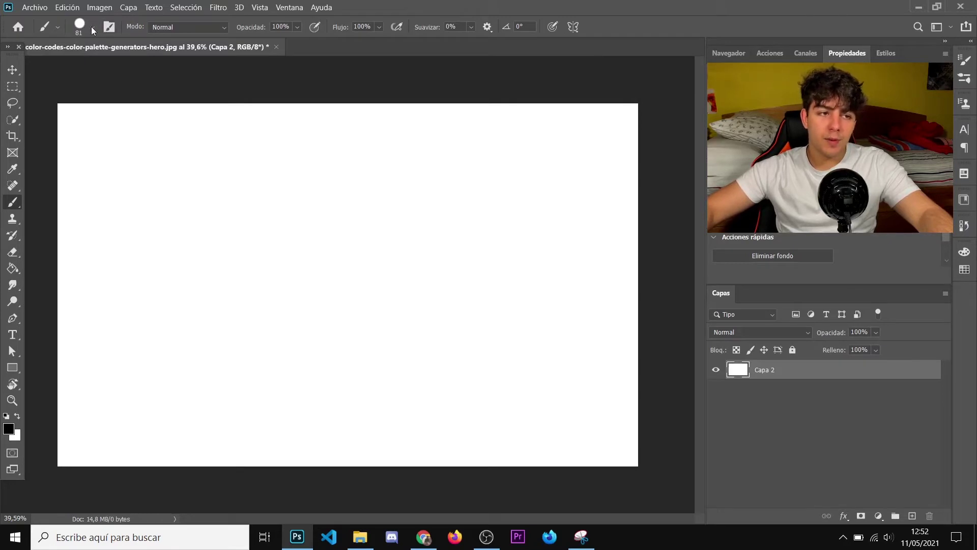
# - Pick the hard Circular definido brush tip, after trying charcoal and soft round presets
pyautogui.click(91, 26)
pyautogui.scroll(-2, 110, 163)
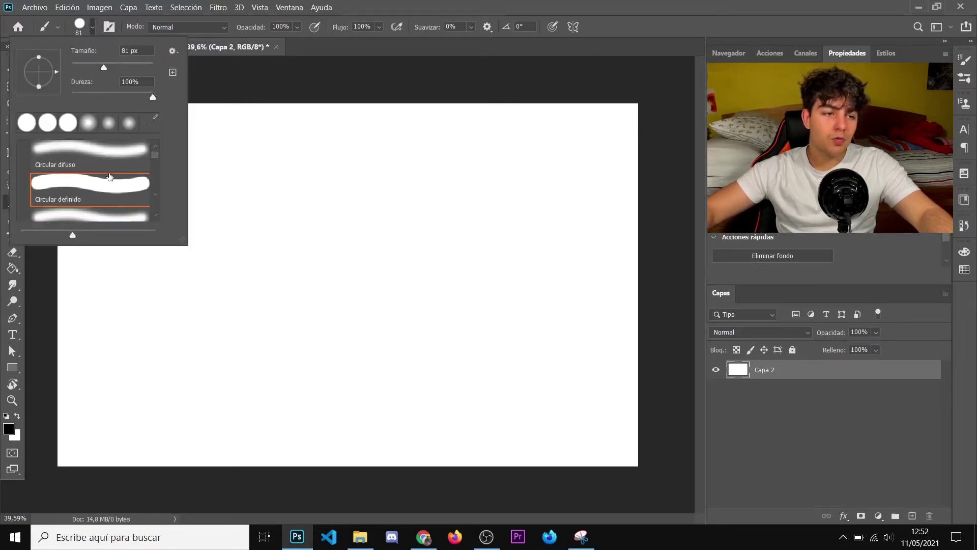
pyautogui.scroll(-2, 107, 173)
pyautogui.scroll(-2, 104, 186)
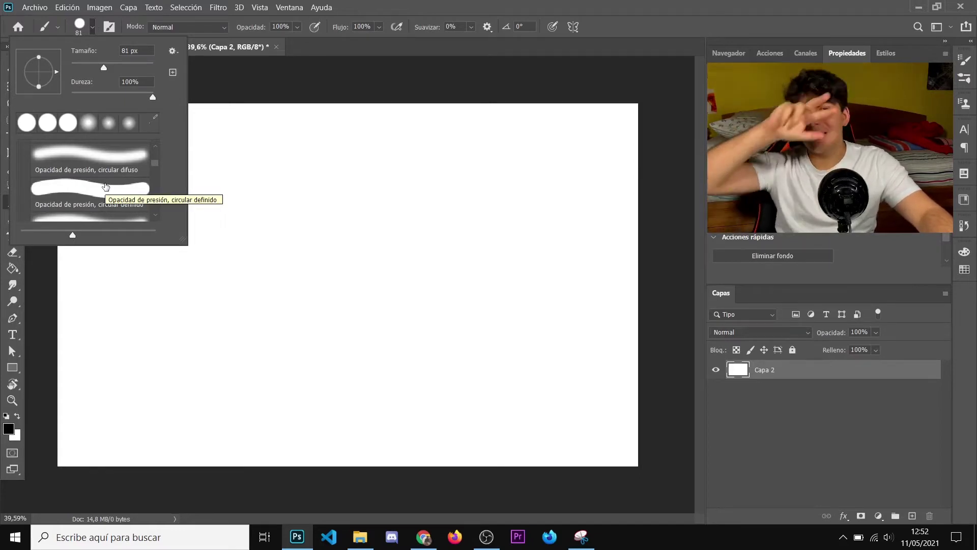
pyautogui.scroll(-3, 74, 193)
pyautogui.scroll(-2, 74, 194)
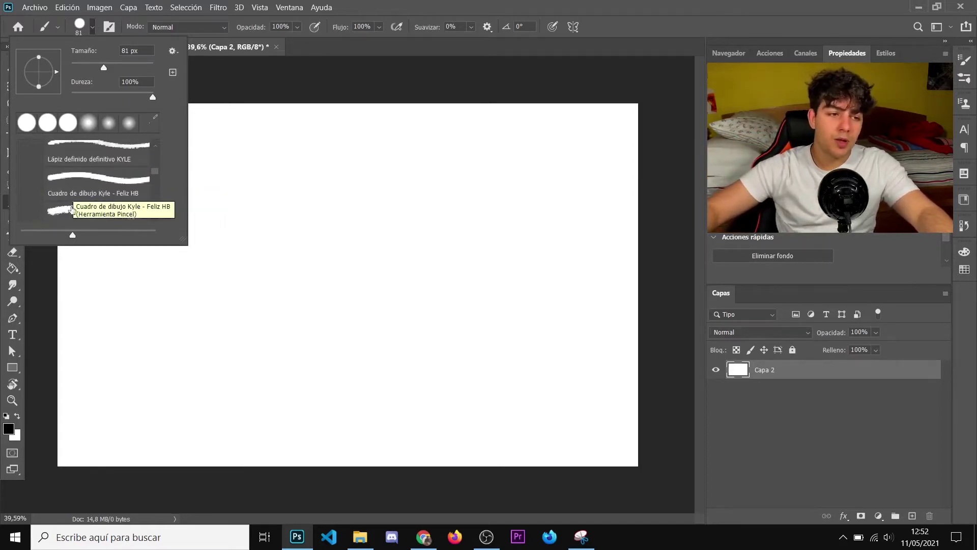
pyautogui.scroll(-2, 76, 191)
pyautogui.scroll(-2, 82, 188)
pyautogui.click(112, 184)
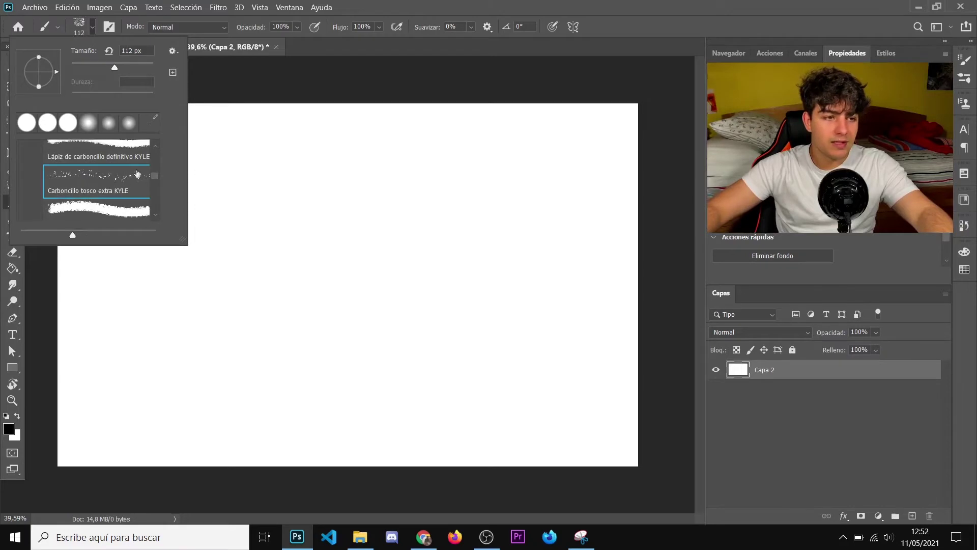
pyautogui.scroll(-2, 138, 176)
pyautogui.scroll(-2, 138, 178)
pyautogui.scroll(-2, 138, 180)
pyautogui.scroll(-2, 140, 184)
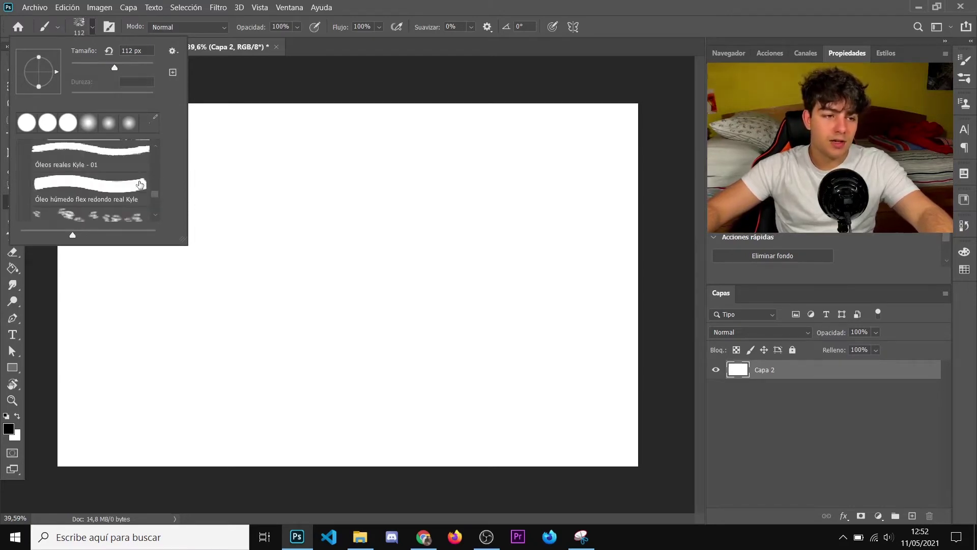
pyautogui.scroll(-2, 139, 184)
pyautogui.scroll(-2, 157, 209)
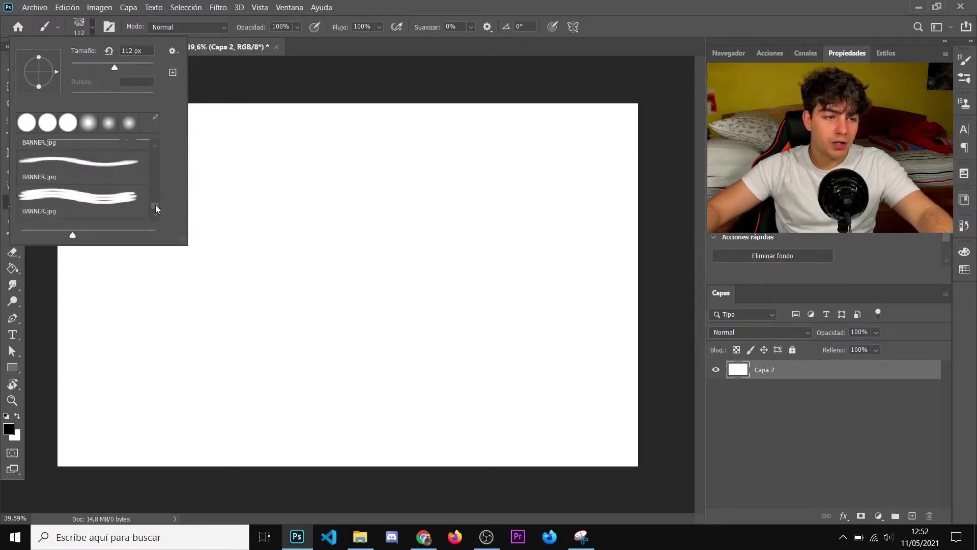
pyautogui.scroll(-2, 157, 211)
pyautogui.moveTo(156, 213); pyautogui.dragTo(155, 147)
pyautogui.click(103, 167)
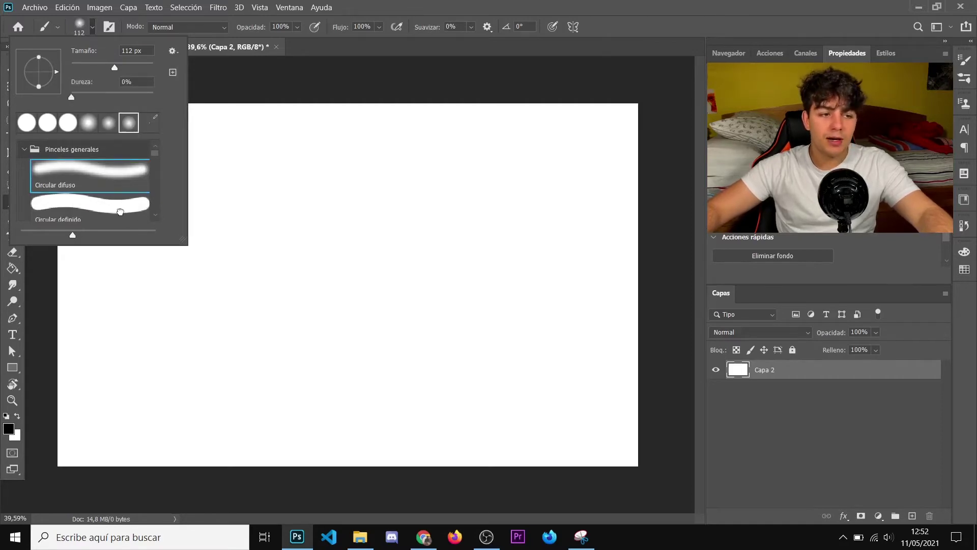
pyautogui.click(120, 211)
pyautogui.click(286, 88)
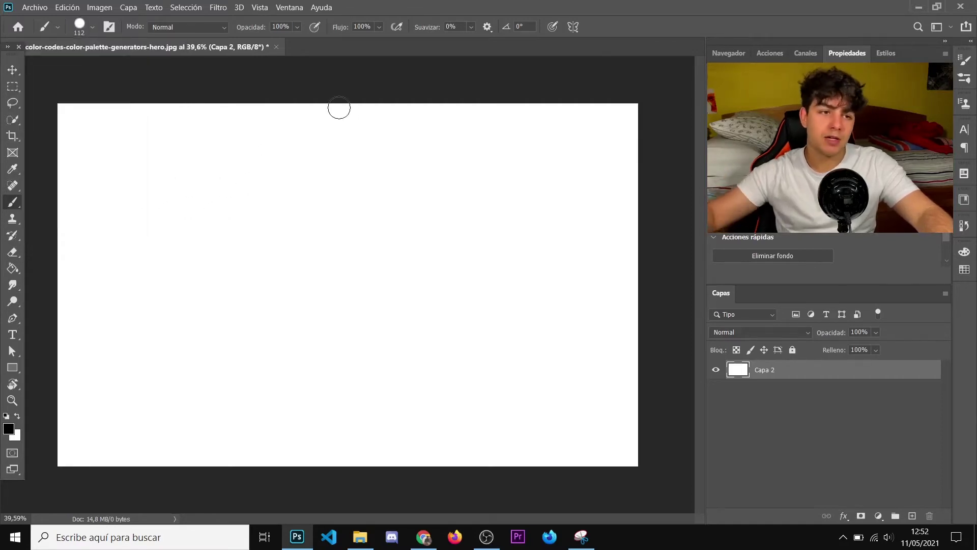
# - Set the brush size to 109 px
pyautogui.click(93, 27)
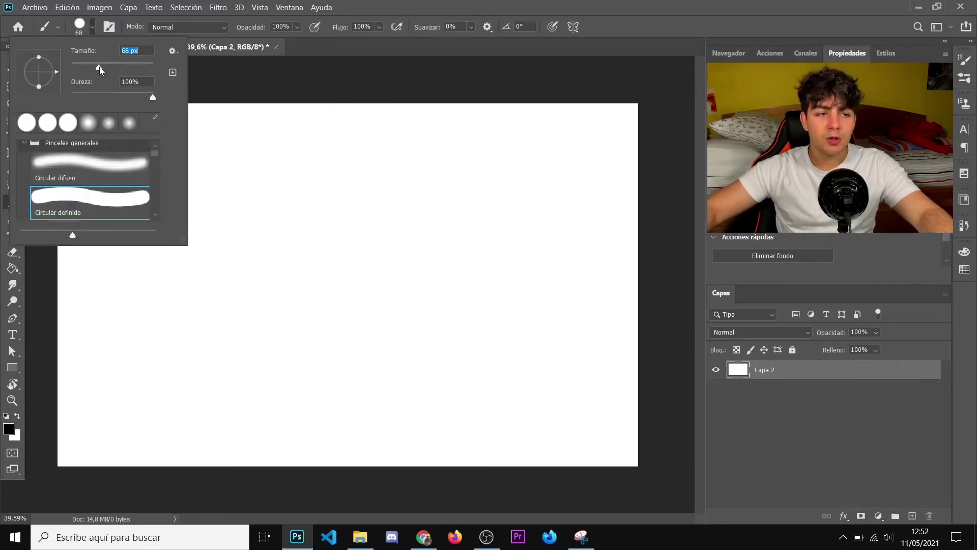
pyautogui.moveTo(133, 67); pyautogui.dragTo(142, 67)
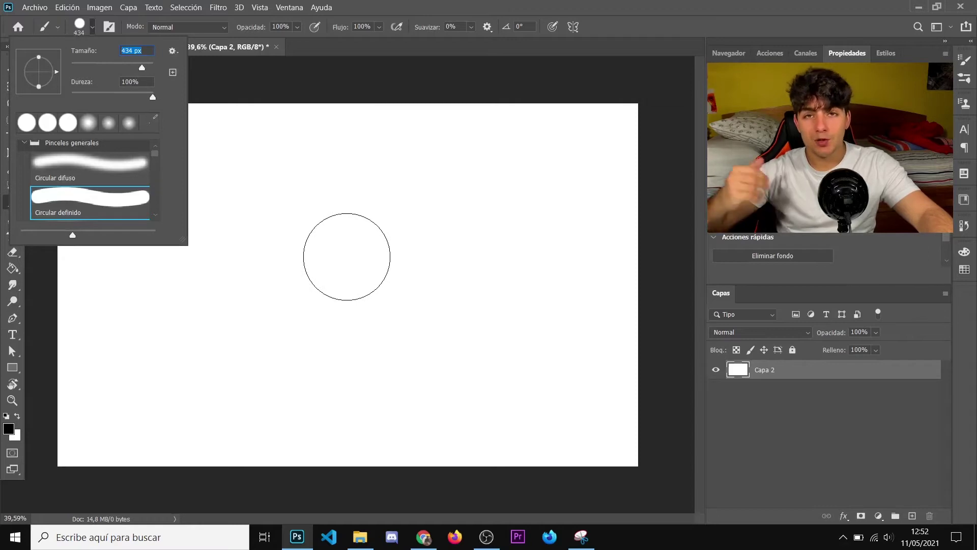
pyautogui.click(93, 62)
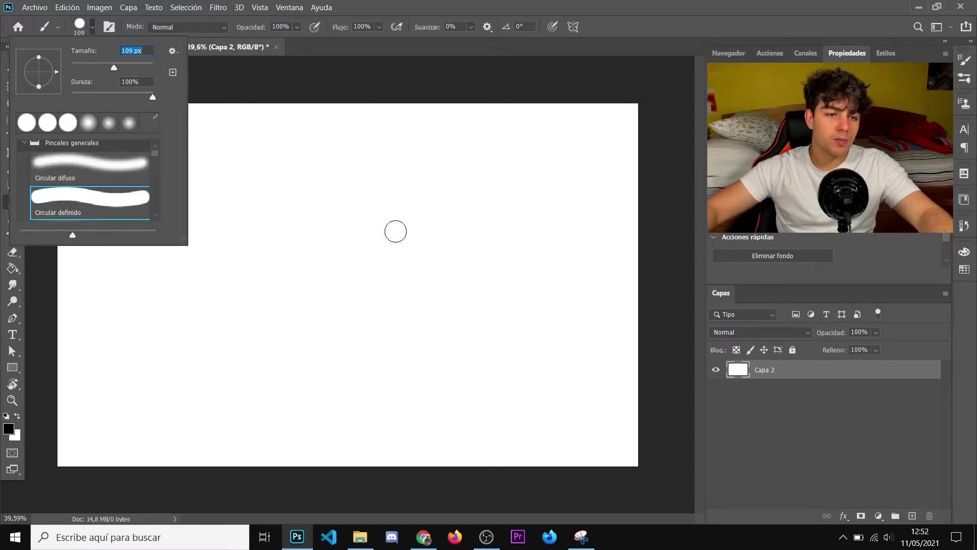
pyautogui.click(327, 87)
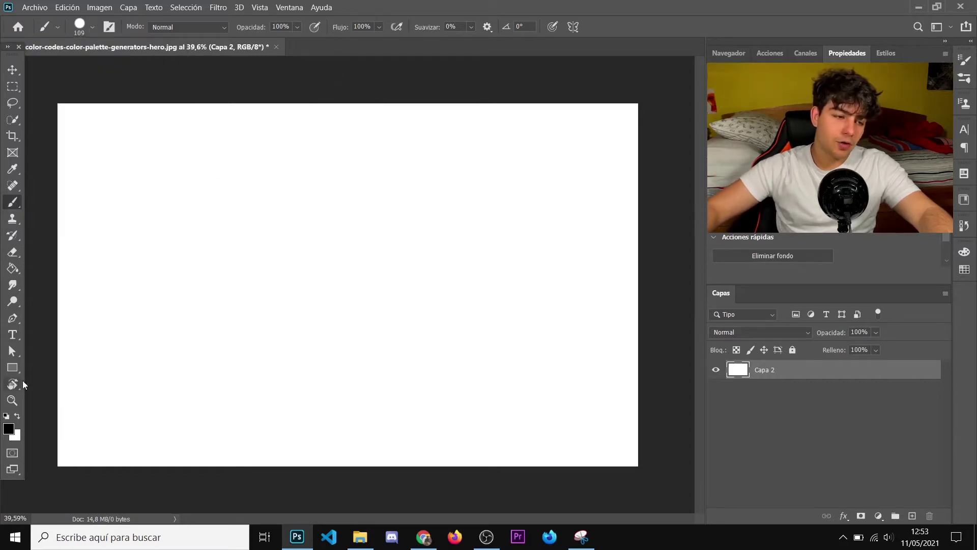
# - Confirm the black foreground colour and paint a thick black looping stroke across the canvas
pyautogui.click(10, 432)
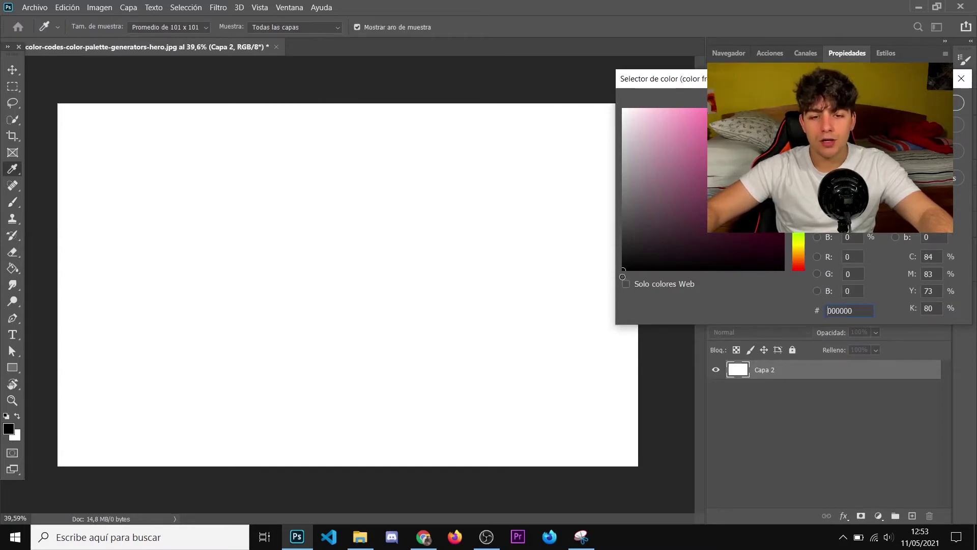
pyautogui.press('Return')
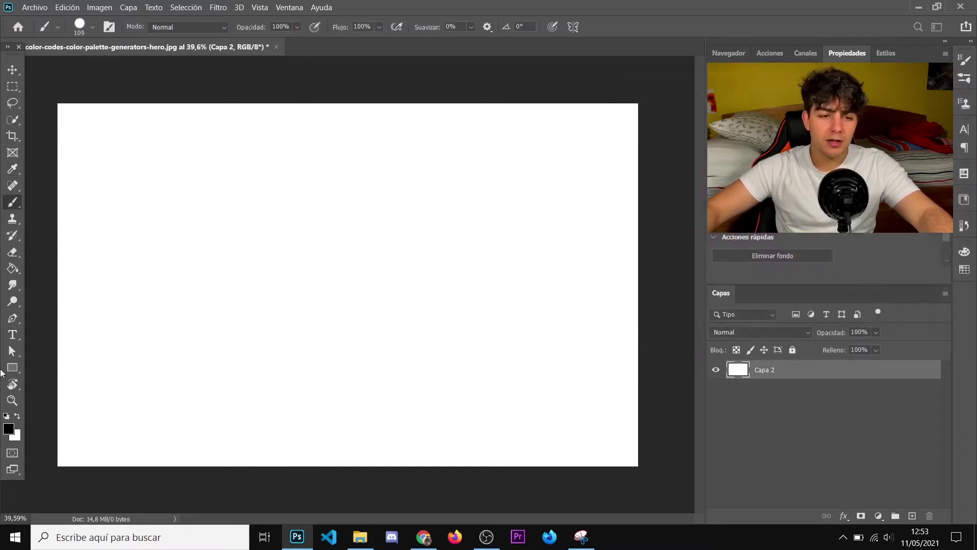
pyautogui.click(9, 433)
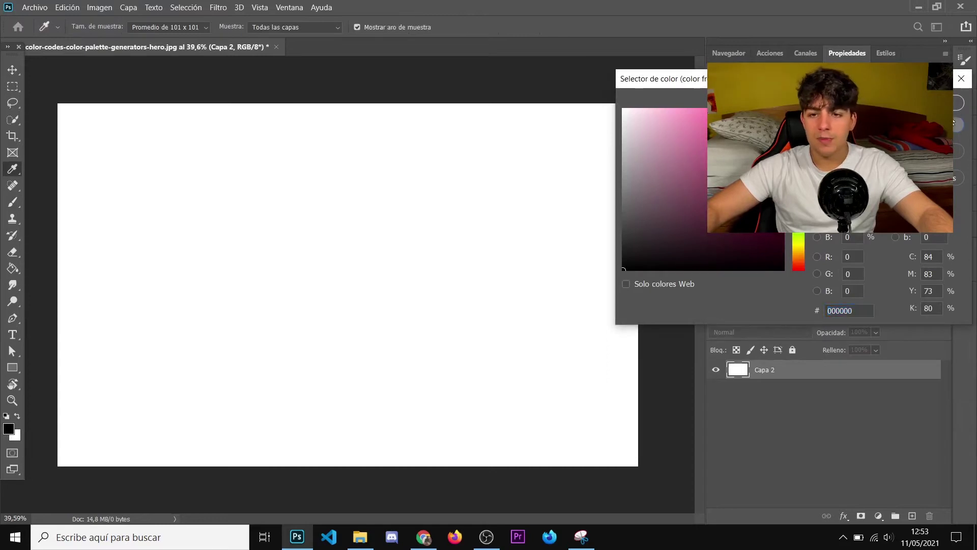
pyautogui.press('Return')
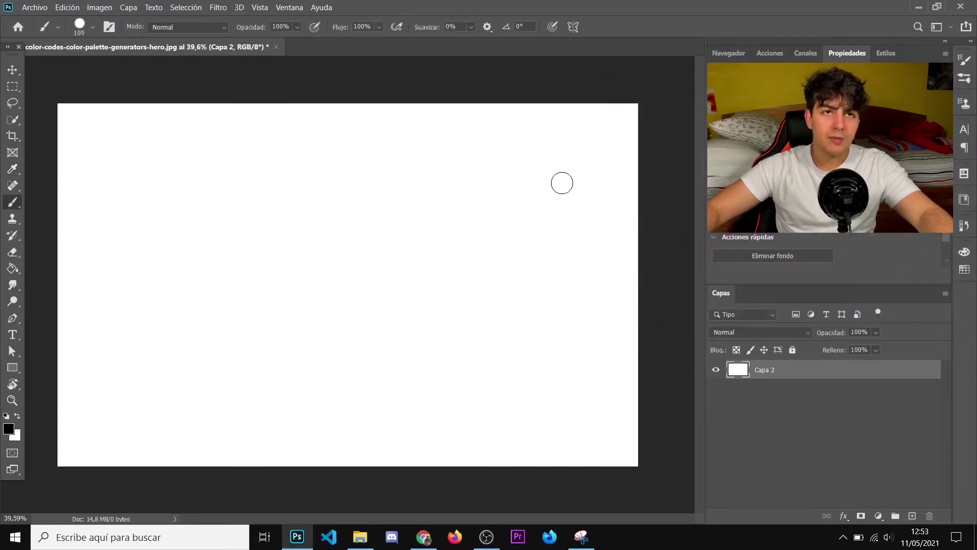
pyautogui.moveTo(346, 216)
pyautogui.mouseDown()
pyautogui.moveTo(157, 272)
pyautogui.moveTo(464, 305)
pyautogui.moveTo(552, 265)
pyautogui.mouseUp()
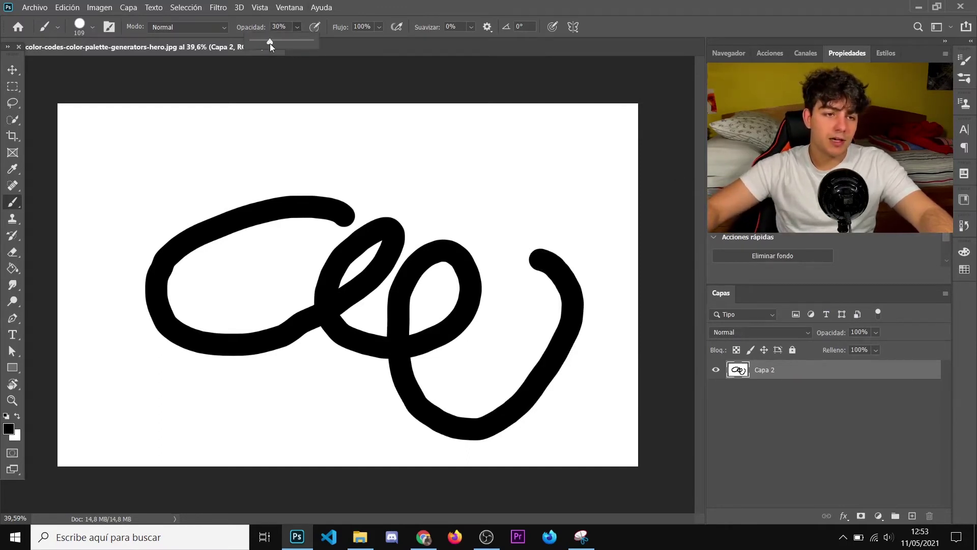
# - Paint two 30% grey strokes around the loops, then add Superponer-mode strokes darkening the grey
pyautogui.moveTo(231, 131)
pyautogui.mouseDown()
pyautogui.moveTo(266, 246)
pyautogui.moveTo(407, 338)
pyautogui.moveTo(274, 397)
pyautogui.moveTo(435, 450)
pyautogui.mouseUp()
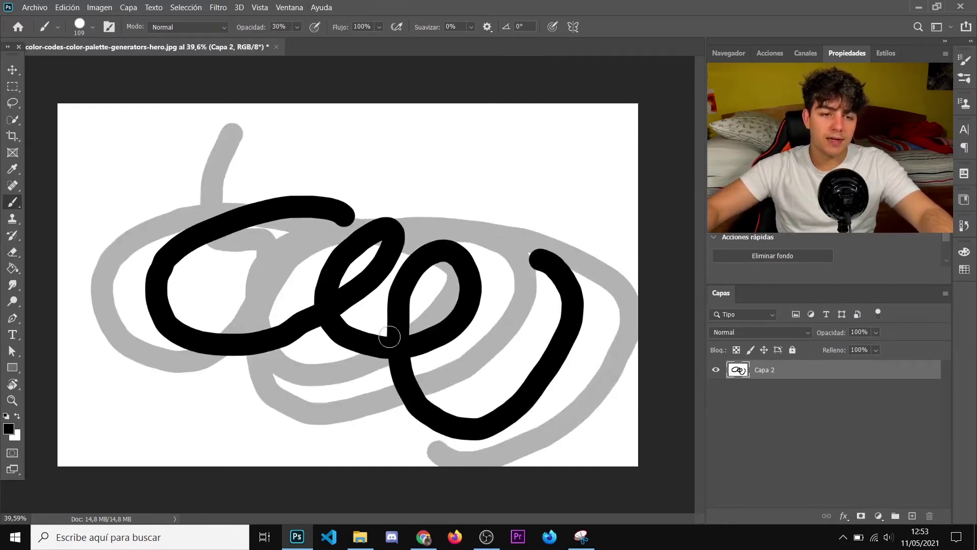
pyautogui.moveTo(390, 337); pyautogui.dragTo(250, 132)
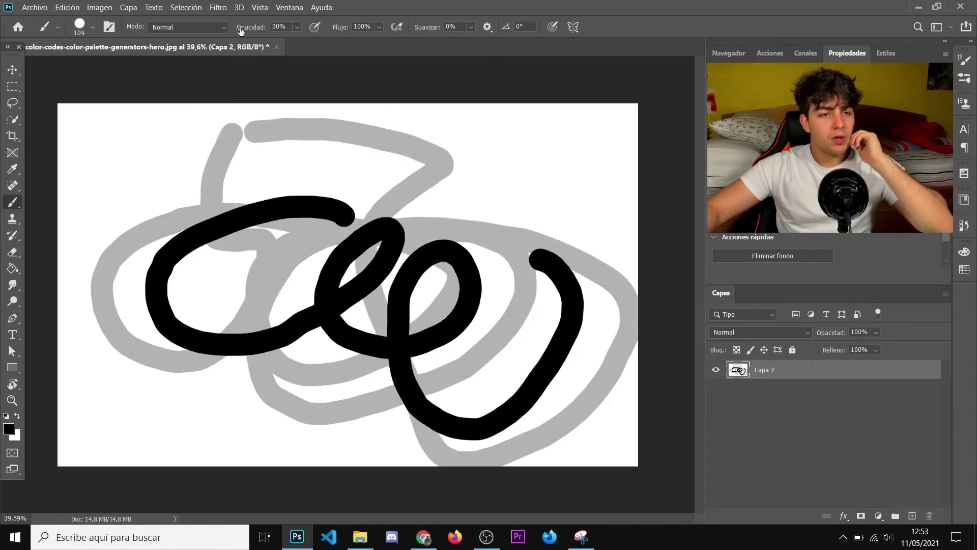
pyautogui.click(191, 31)
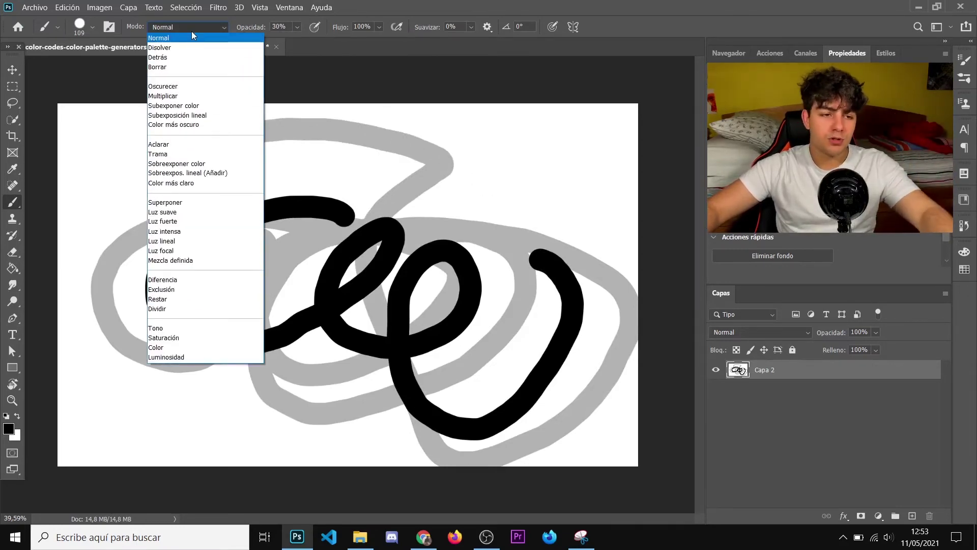
pyautogui.click(198, 206)
pyautogui.moveTo(217, 170)
pyautogui.mouseDown()
pyautogui.moveTo(183, 257)
pyautogui.moveTo(188, 412)
pyautogui.moveTo(113, 283)
pyautogui.moveTo(245, 460)
pyautogui.moveTo(468, 166)
pyautogui.moveTo(514, 222)
pyautogui.moveTo(336, 130)
pyautogui.moveTo(644, 430)
pyautogui.moveTo(314, 443)
pyautogui.moveTo(468, 342)
pyautogui.moveTo(428, 308)
pyautogui.moveTo(404, 305)
pyautogui.moveTo(529, 274)
pyautogui.moveTo(235, 380)
pyautogui.moveTo(192, 418)
pyautogui.moveTo(12, 377)
pyautogui.mouseUp()
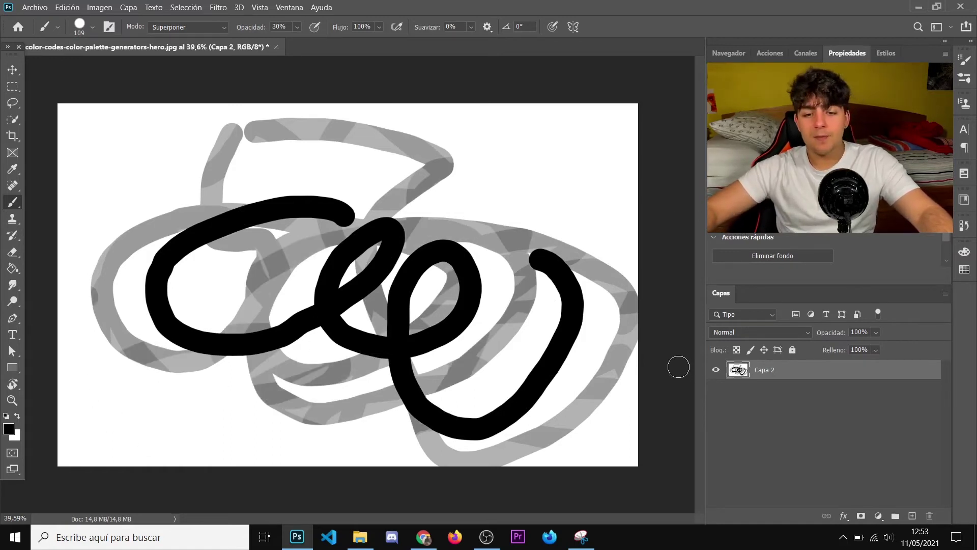
# - Switch to the Pencil tool with the hard Circular definido tip at 73 px
pyautogui.rightClick(11, 203)
pyautogui.click(56, 209)
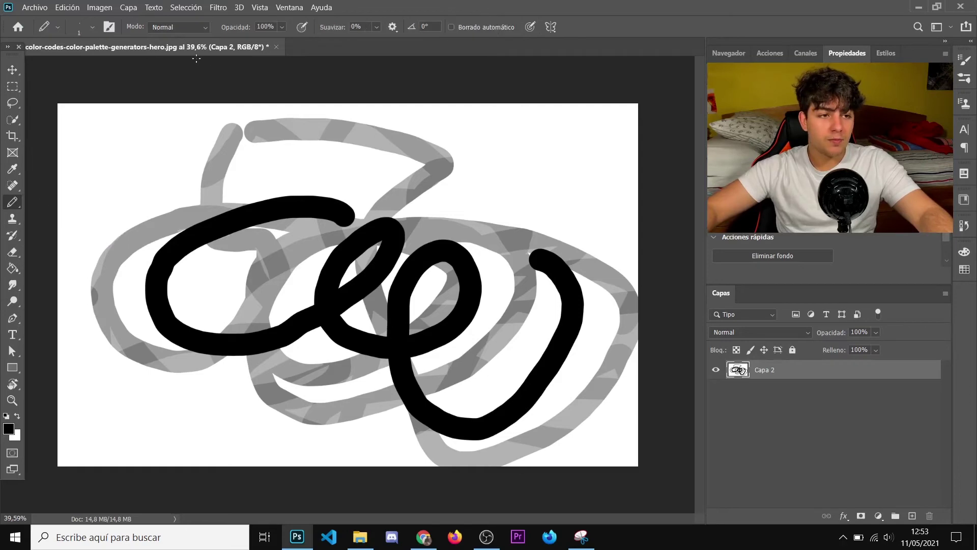
pyautogui.click(192, 28)
pyautogui.click(93, 32)
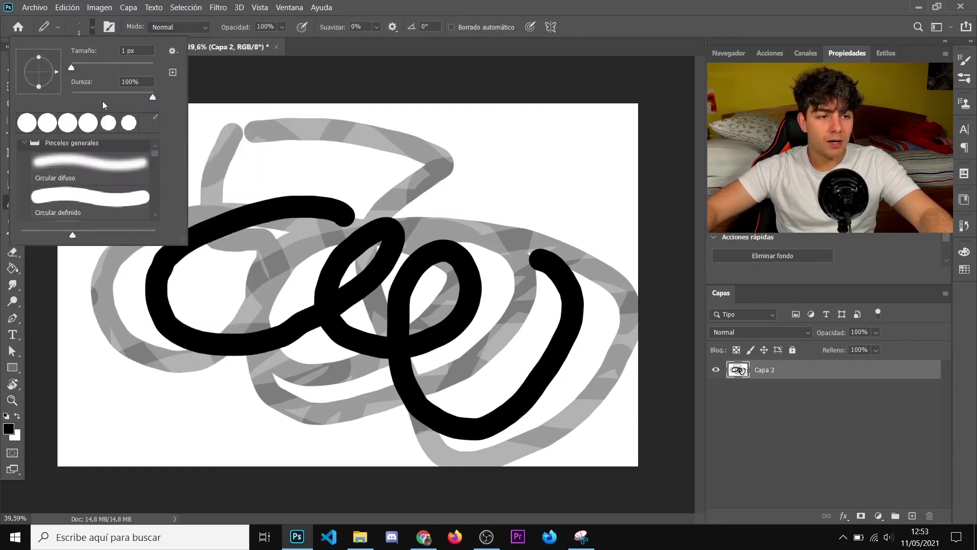
pyautogui.scroll(2, 101, 166)
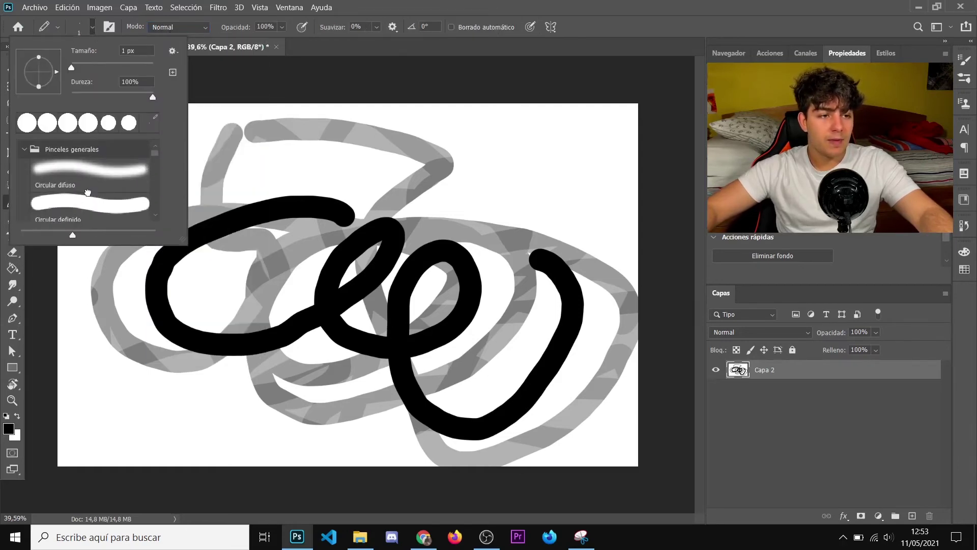
pyautogui.click(80, 211)
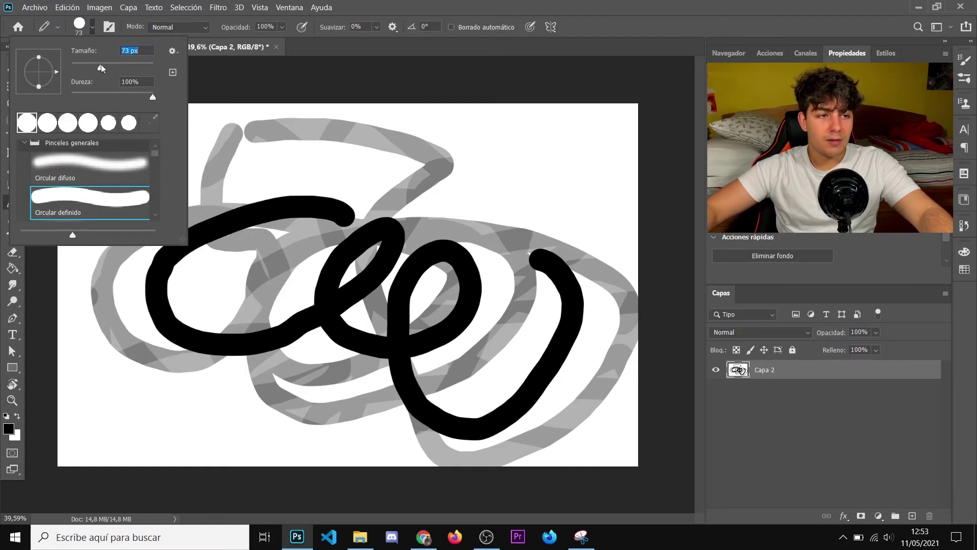
# - Draw black pencil scribbles above the loops and lower pencil opacity to 40%
pyautogui.moveTo(293, 167); pyautogui.dragTo(496, 209)
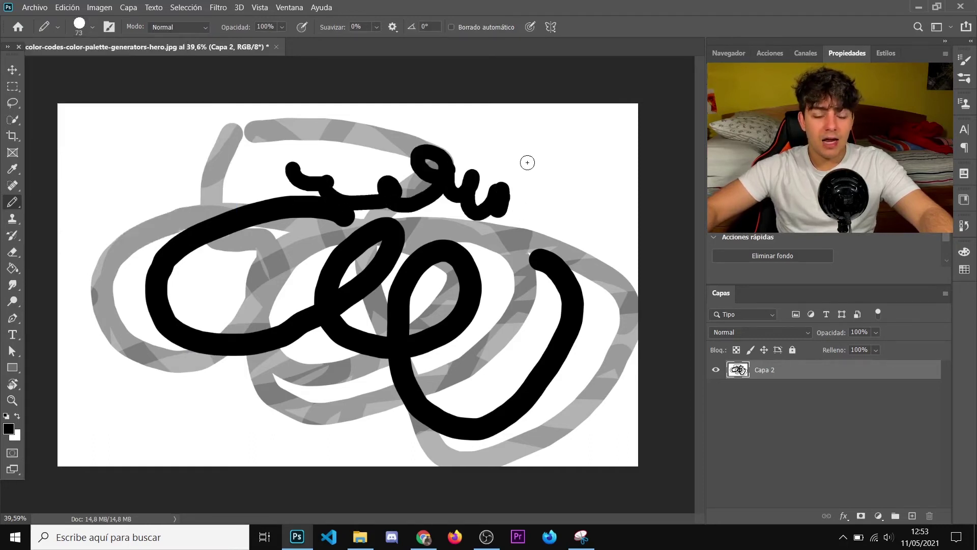
pyautogui.moveTo(527, 162)
pyautogui.mouseDown()
pyautogui.moveTo(306, 145)
pyautogui.moveTo(259, 211)
pyautogui.mouseUp()
pyautogui.press('4')
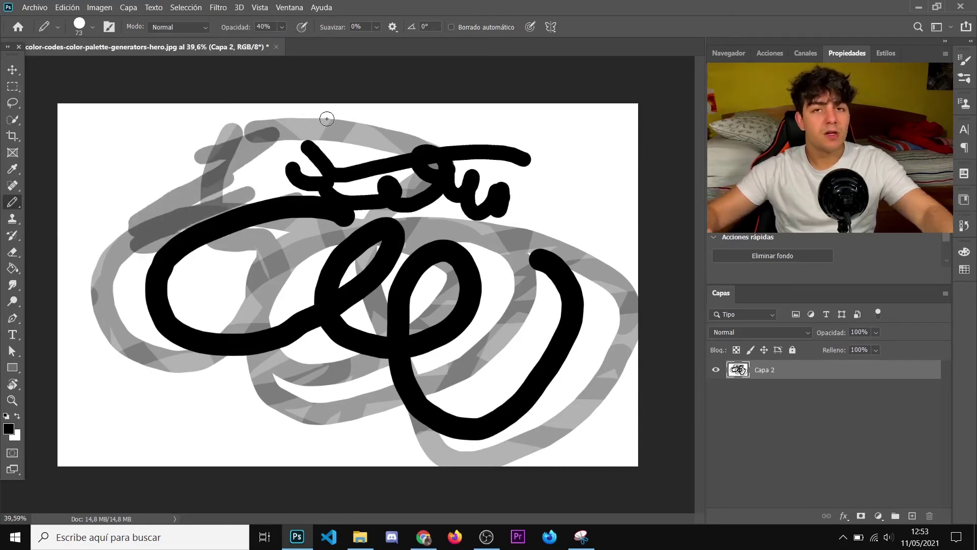